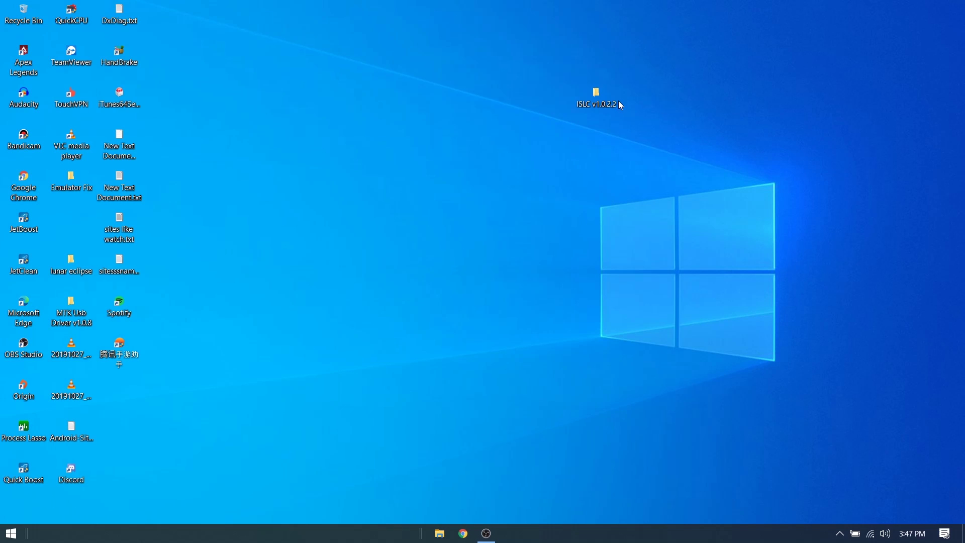
- Open the ISLC v1.0.2.2 folder from the desktop in File Explorer
{"action": "double_click", "coordinate": [596, 95]}
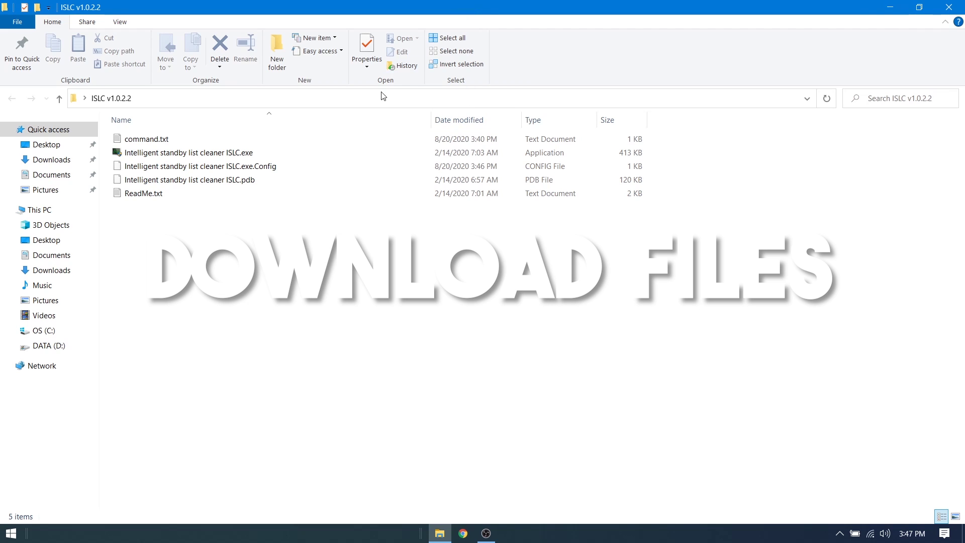
- Launch ISLC.exe and review the default 1024 MB list size and 4000 MB free memory thresholds
{"action": "double_click", "coordinate": [189, 152]}
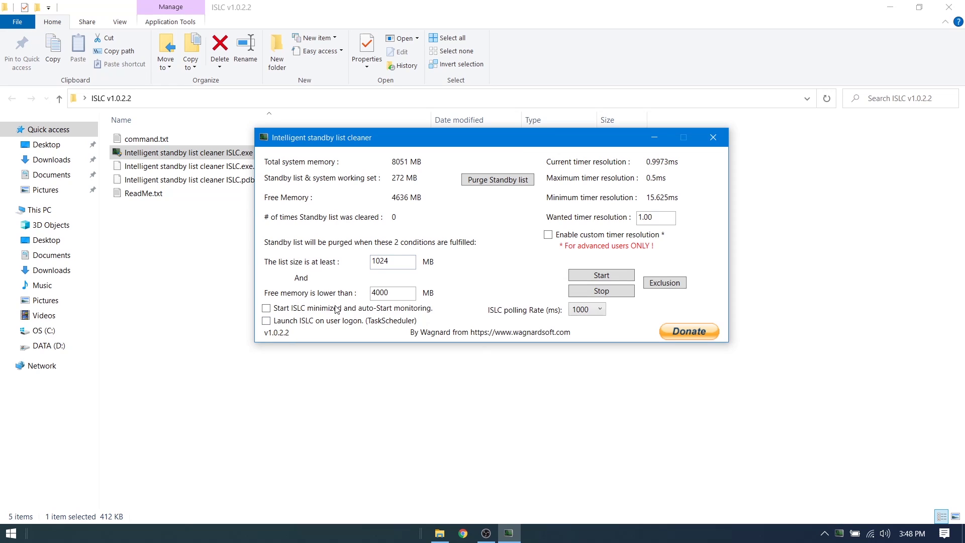
{"action": "double_click", "coordinate": [380, 260]}
{"action": "left_click", "coordinate": [392, 293]}
{"action": "left_click", "coordinate": [399, 261]}
{"action": "left_click", "coordinate": [392, 292]}
{"action": "double_click", "coordinate": [403, 261]}
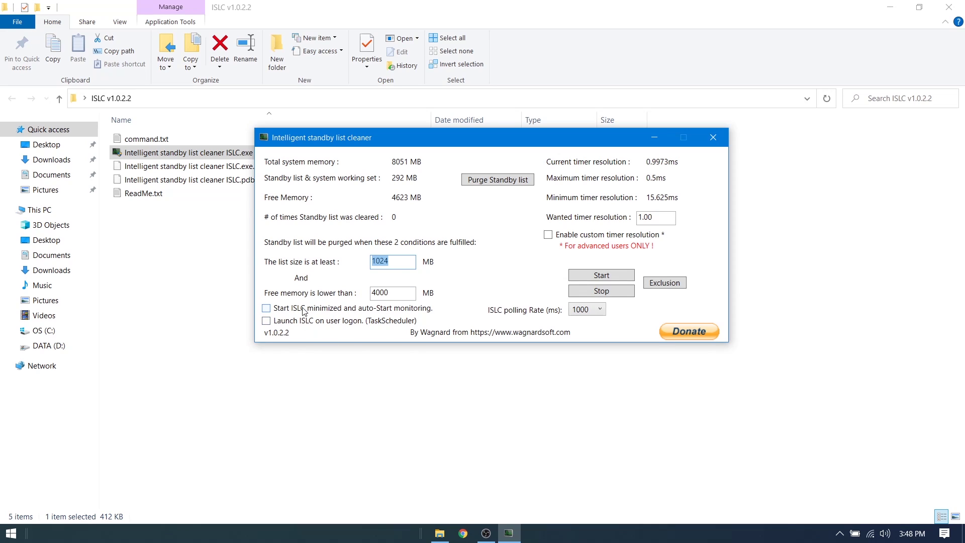
- Enable 'Start ISLC minimized and auto-Start monitoring' and 'Launch ISLC on user logon'
{"action": "left_click", "coordinate": [266, 308]}
{"action": "left_click", "coordinate": [266, 321]}
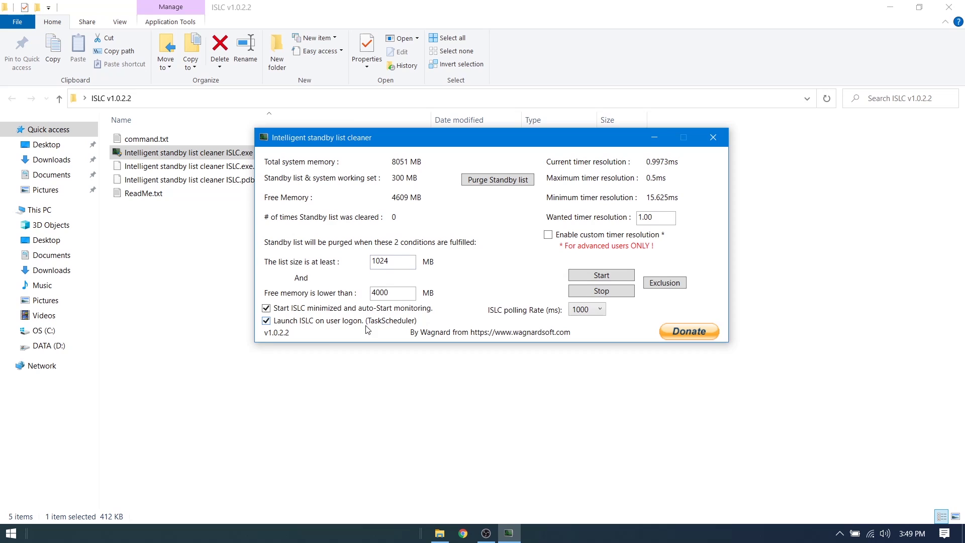
- Close ISLC and confirm it keeps running among the hidden tray icons
{"action": "left_click", "coordinate": [714, 137]}
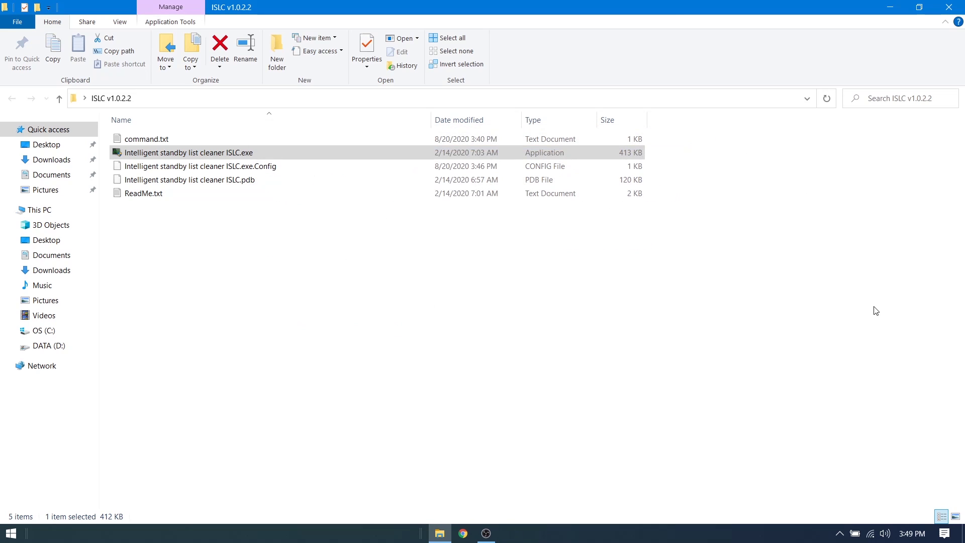
{"action": "left_click", "coordinate": [840, 534]}
{"action": "left_click", "coordinate": [844, 513]}
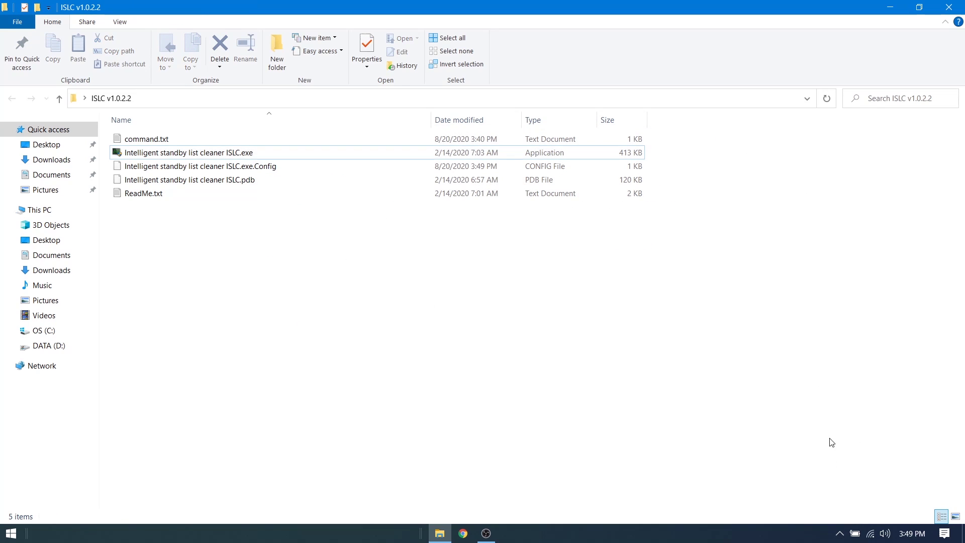
{"action": "left_click", "coordinate": [839, 534]}
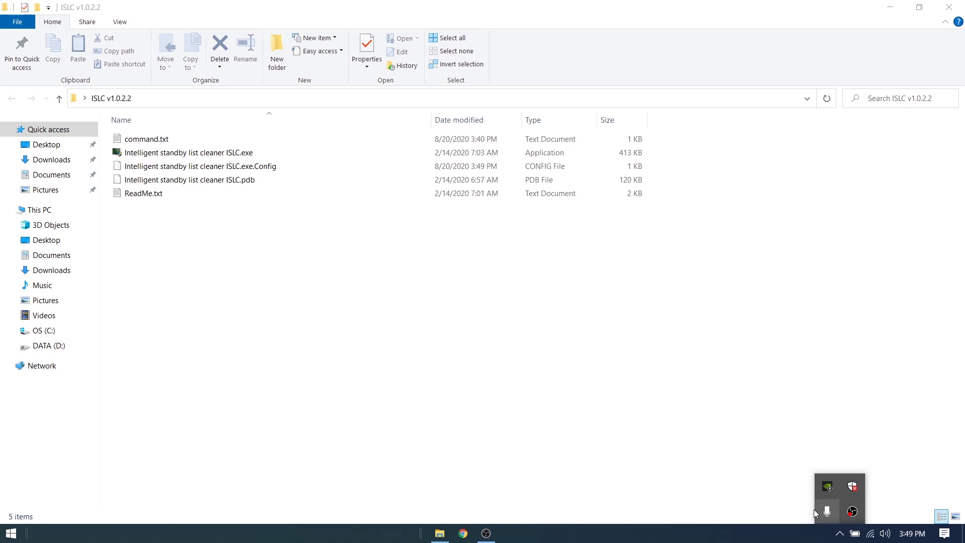
- Copy the 'bcdedit /set useplatformtick yes' line from command.txt, minimize Notepad and start a search for cmd
{"action": "left_click", "coordinate": [175, 141]}
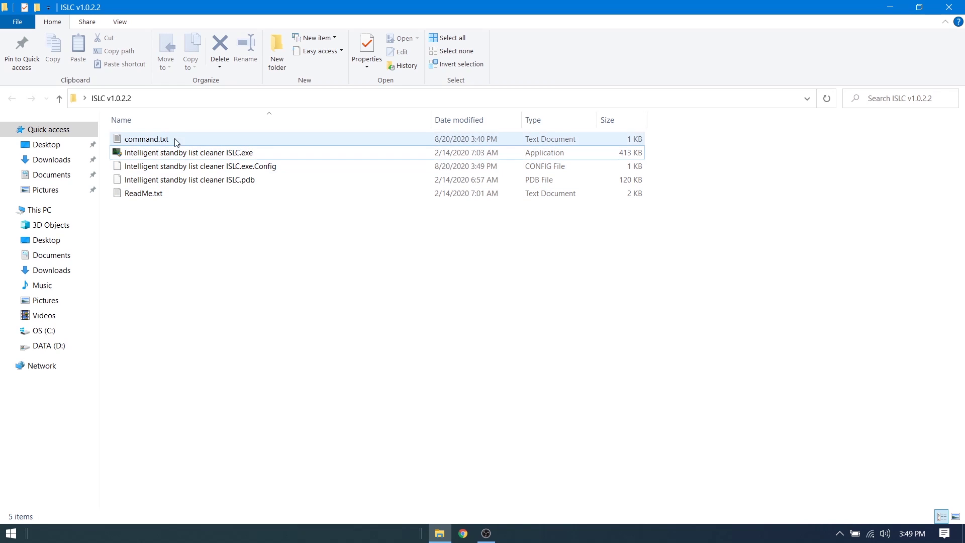
{"action": "double_click", "coordinate": [148, 139]}
{"action": "left_click_drag", "start_coordinate": [265, 239], "coordinate": [104, 239]}
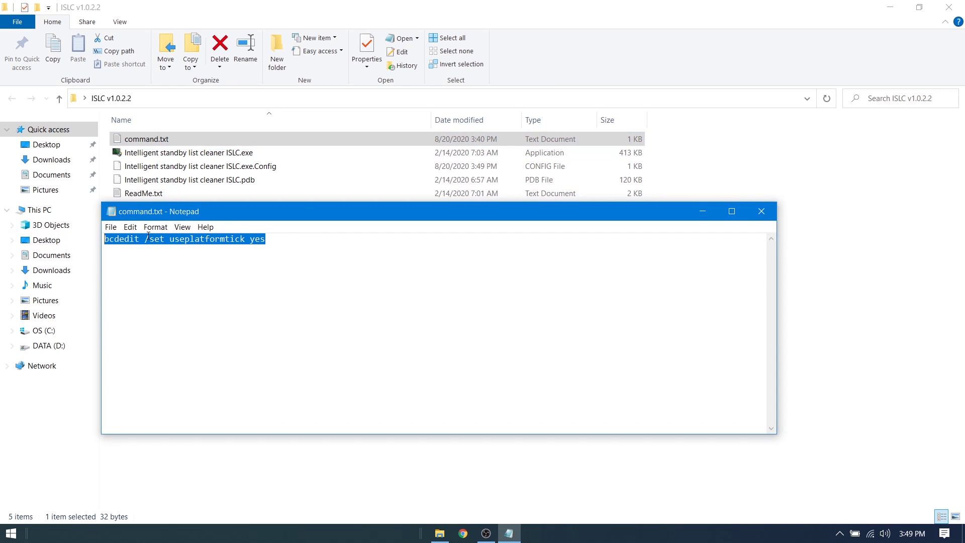
{"action": "right_click", "coordinate": [161, 241]}
{"action": "left_click", "coordinate": [200, 266]}
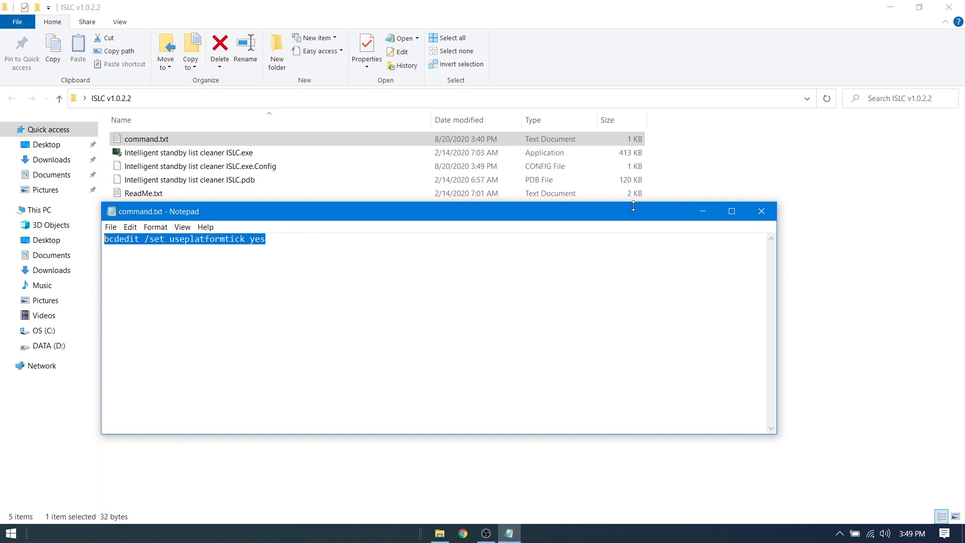
{"action": "left_click", "coordinate": [704, 210]}
{"action": "key", "text": "super"}
{"action": "type", "text": "cmd"}
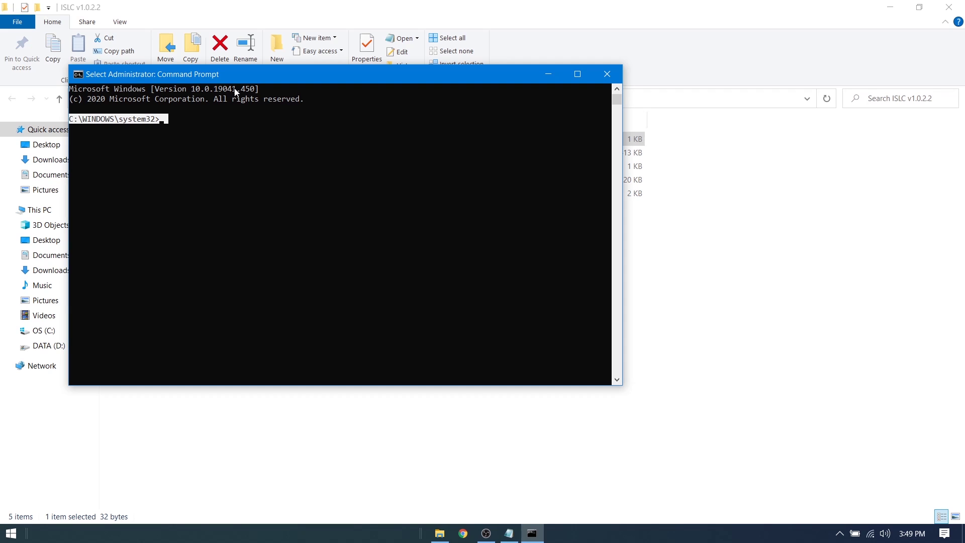
- Run 'bcdedit /set useplatformtick yes' in the elevated Command Prompt and highlight the success message
{"action": "left_click_drag", "start_coordinate": [236, 74], "coordinate": [370, 86]}
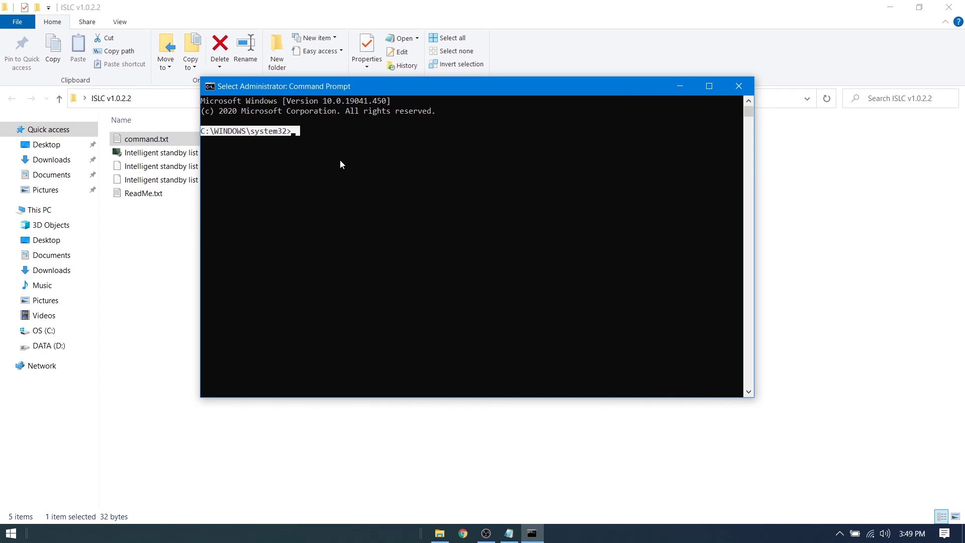
{"action": "type", "text": "cls"}
{"action": "key", "text": "Return"}
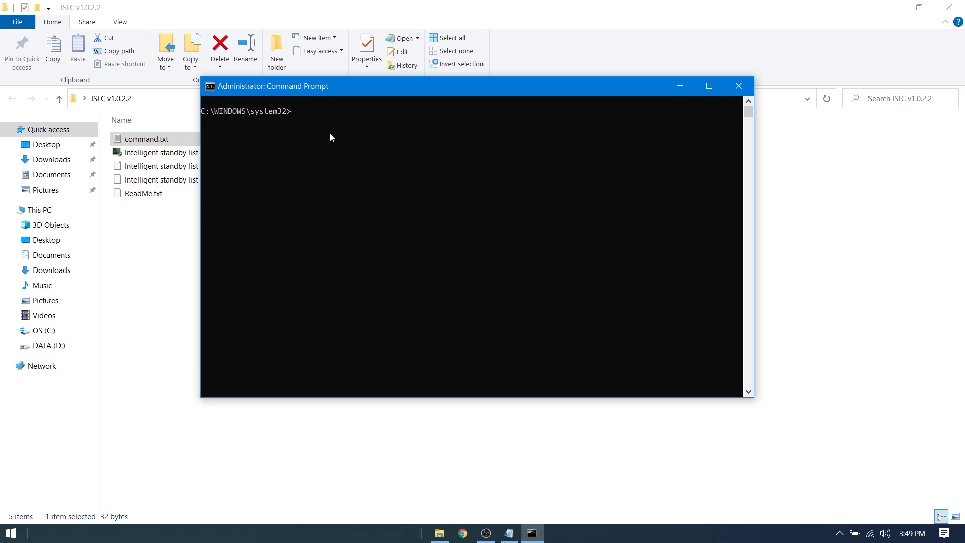
{"action": "type", "text": "bcdedit /set useplatformtick yes"}
{"action": "key", "text": "Return"}
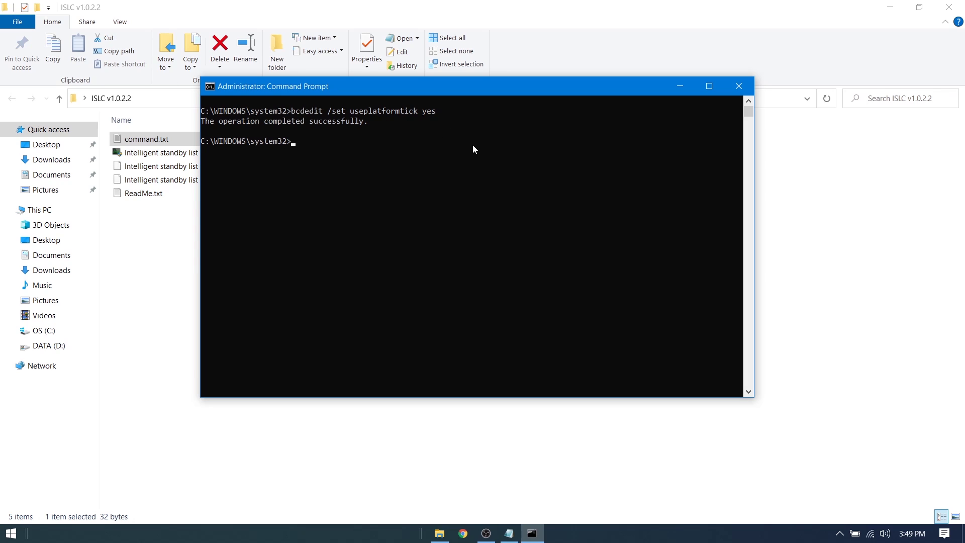
{"action": "left_click_drag", "start_coordinate": [377, 120], "coordinate": [201, 121]}
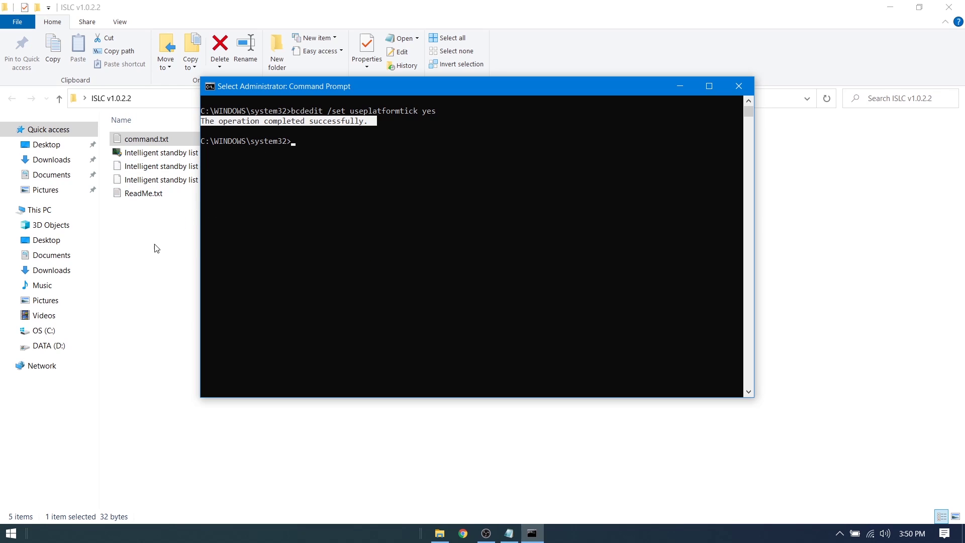
- Close Command Prompt and restart the computer from the Start menu power options
{"action": "key", "text": "alt+F4"}
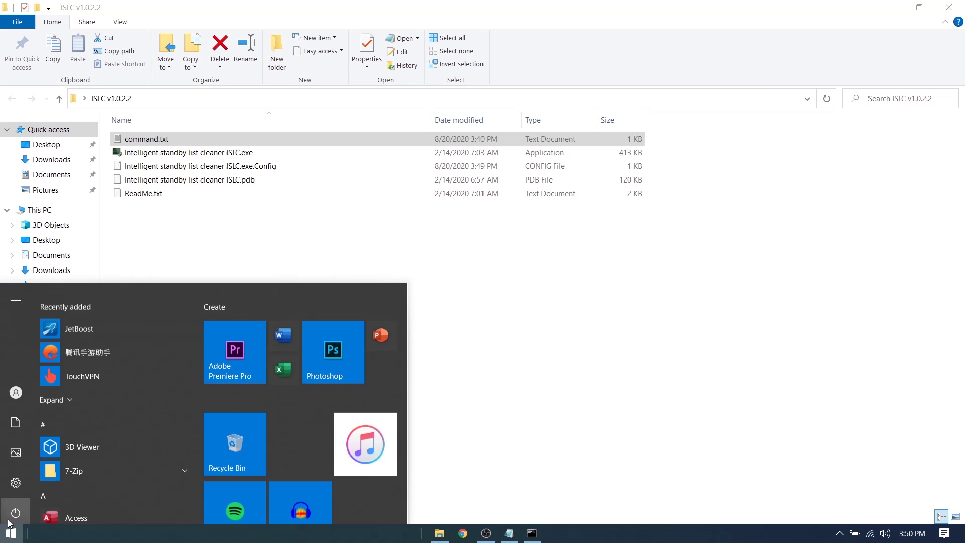
{"action": "left_click", "coordinate": [10, 534]}
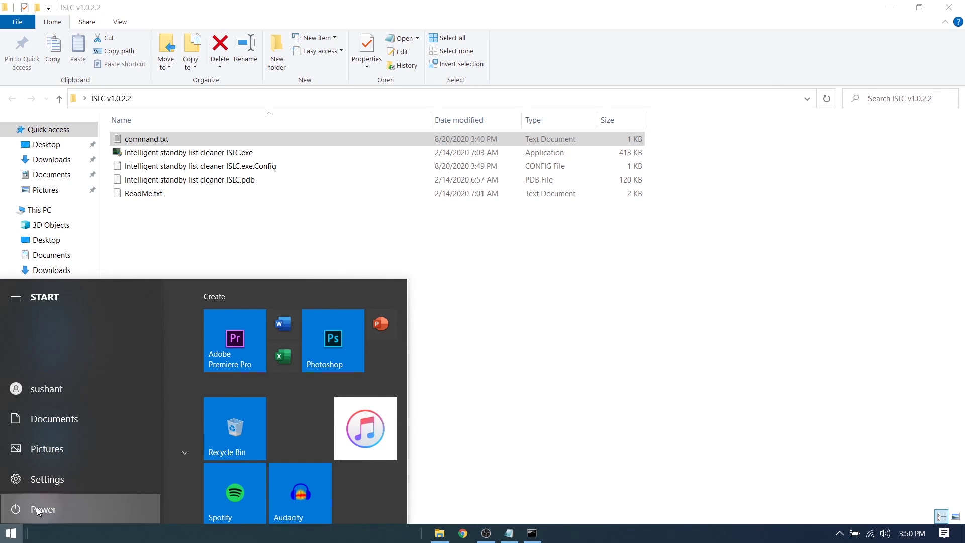
{"action": "left_click", "coordinate": [36, 508]}
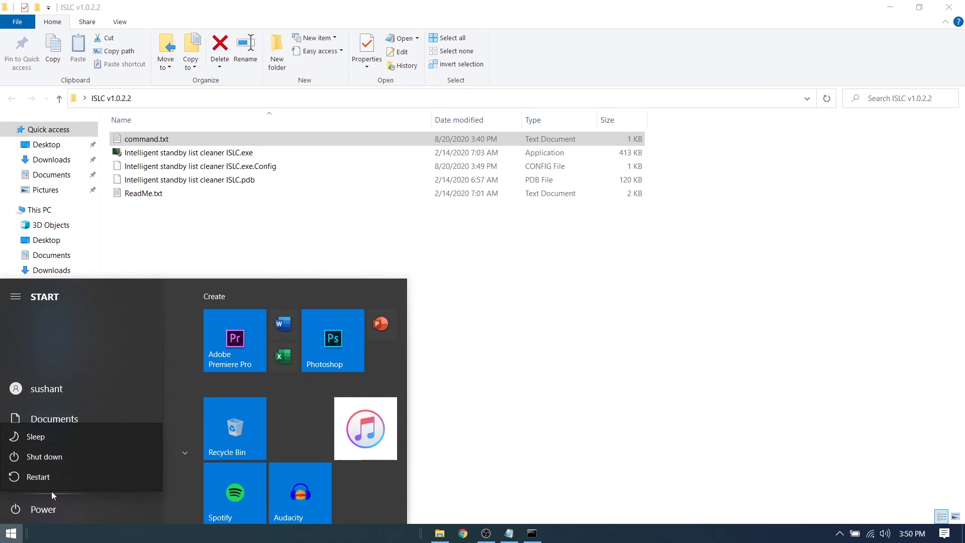
{"action": "left_click", "coordinate": [81, 475]}
{"action": "left_click", "coordinate": [891, 7]}
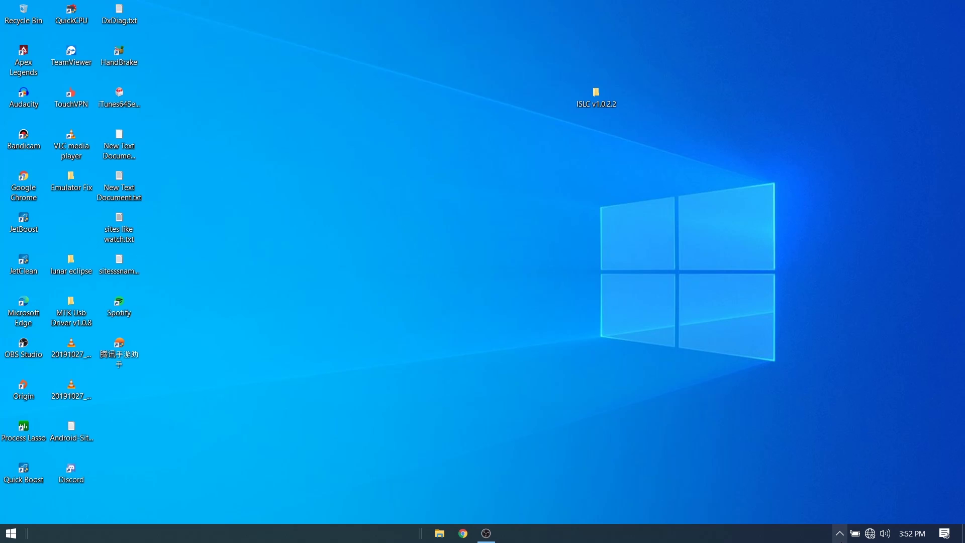
- Reopen the running ISLC window from the hidden system tray icons
{"action": "left_click", "coordinate": [840, 534]}
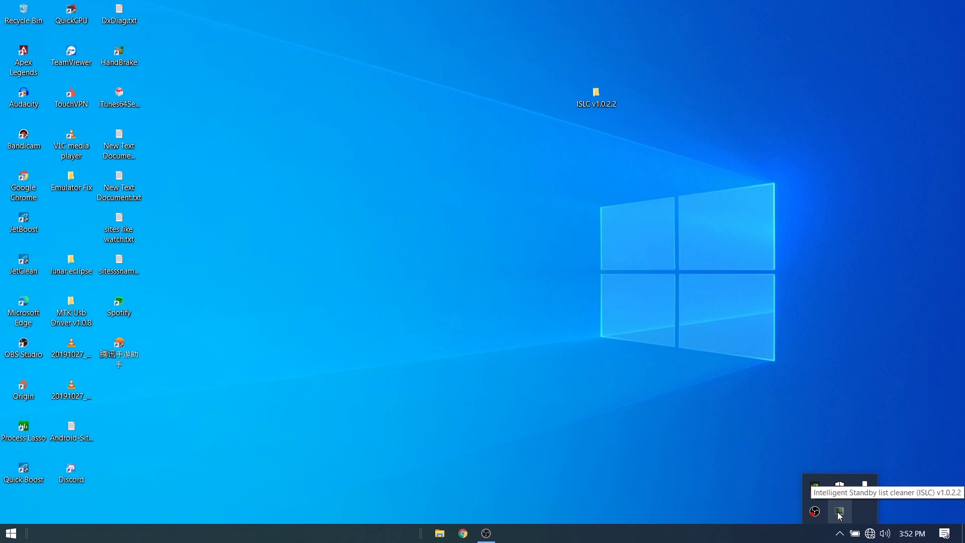
{"action": "double_click", "coordinate": [840, 515]}
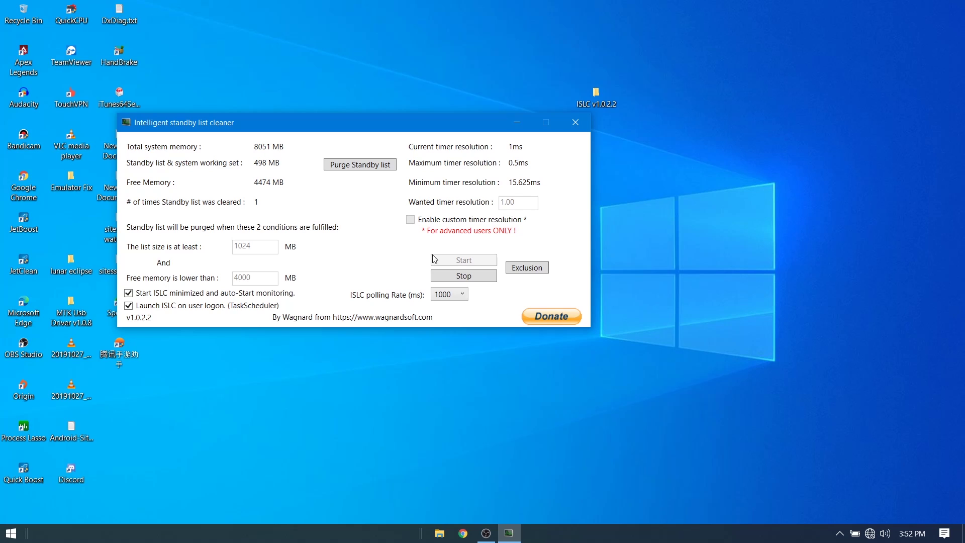
- Stop monitoring, enable a custom 0.50 ms wanted timer resolution, then restart monitoring
{"action": "left_click", "coordinate": [473, 276]}
{"action": "left_click", "coordinate": [410, 220]}
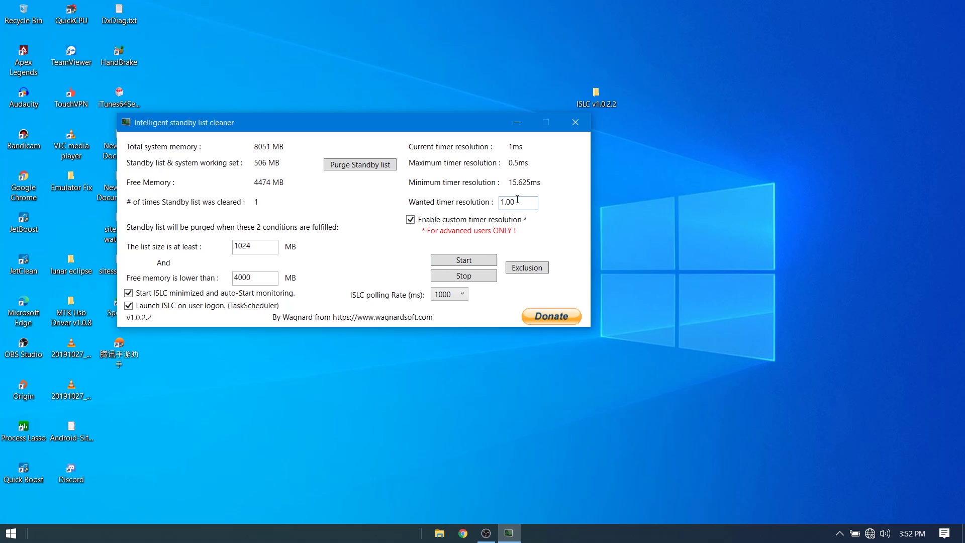
{"action": "left_click_drag", "start_coordinate": [520, 202], "coordinate": [496, 204]}
{"action": "type", "text": "0"}
{"action": "key", "text": "Delete"}
{"action": "left_click", "coordinate": [483, 261]}
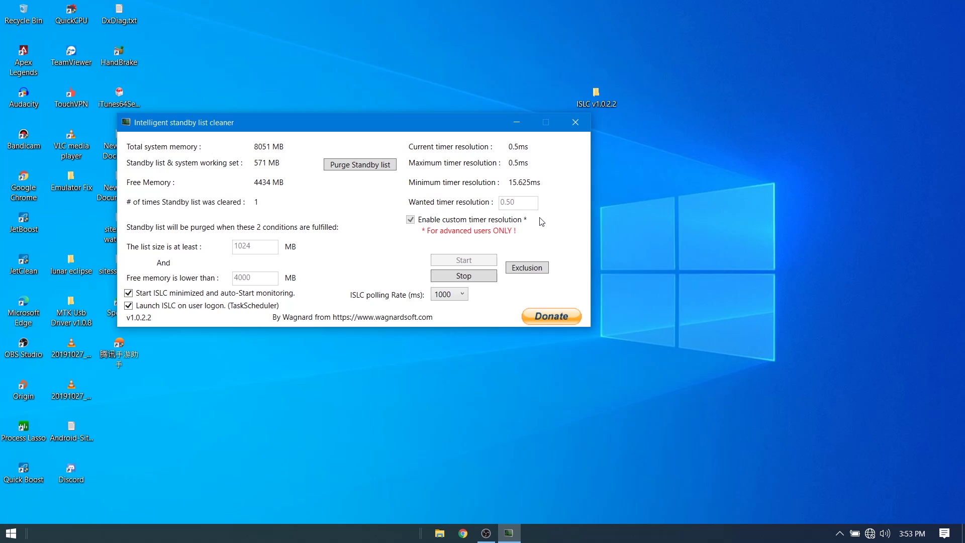
{"action": "left_click_drag", "start_coordinate": [441, 122], "coordinate": [532, 165]}
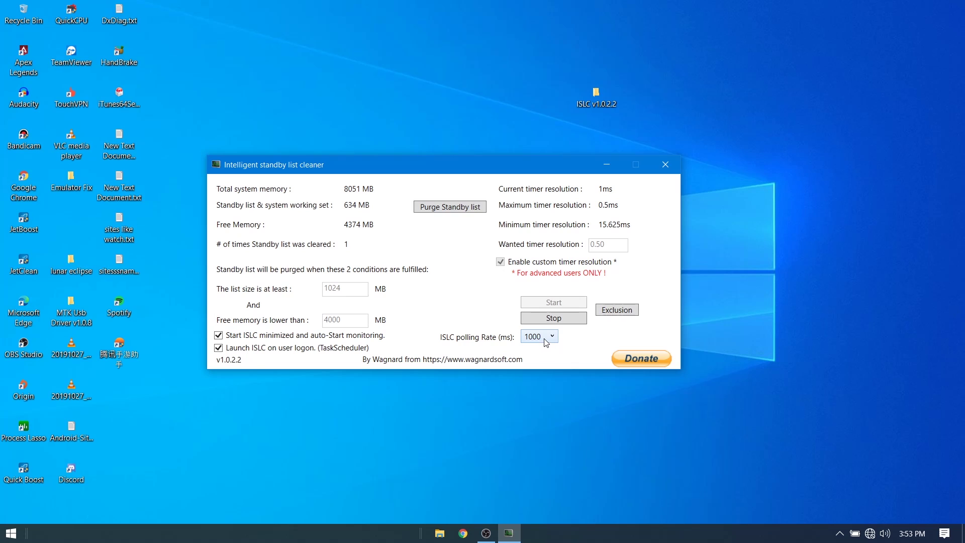
{"action": "left_click", "coordinate": [541, 339]}
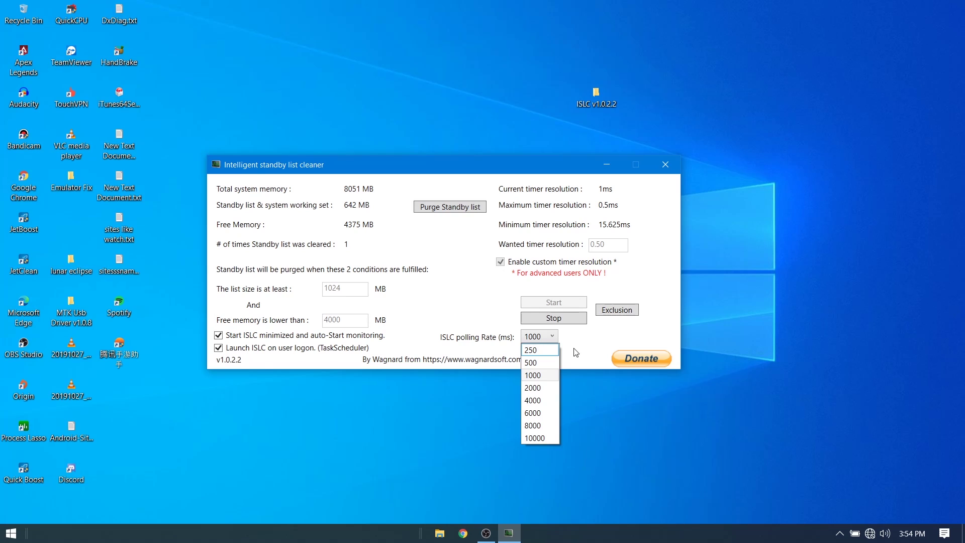
{"action": "left_click", "coordinate": [580, 351]}
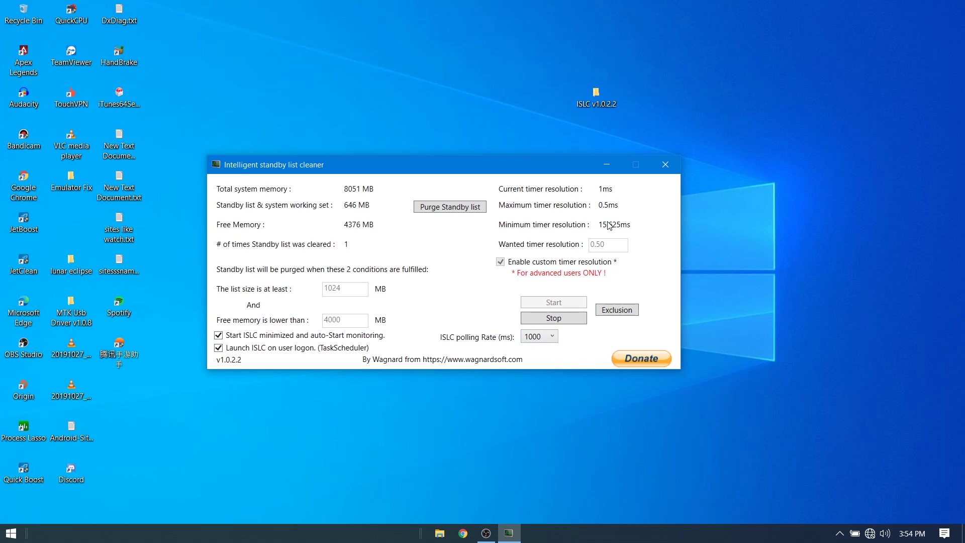
{"action": "left_click_drag", "start_coordinate": [552, 170], "coordinate": [601, 173]}
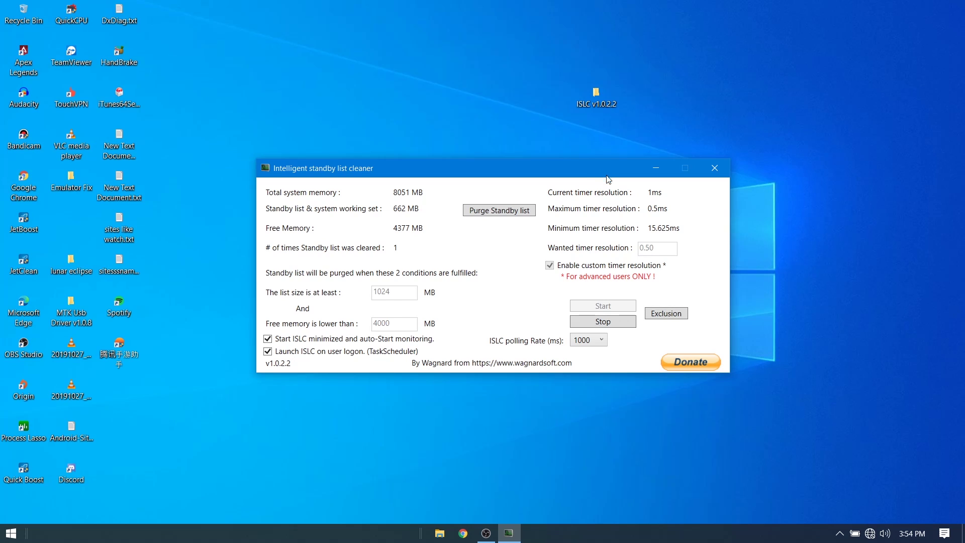
{"action": "left_click_drag", "start_coordinate": [457, 176], "coordinate": [480, 176]}
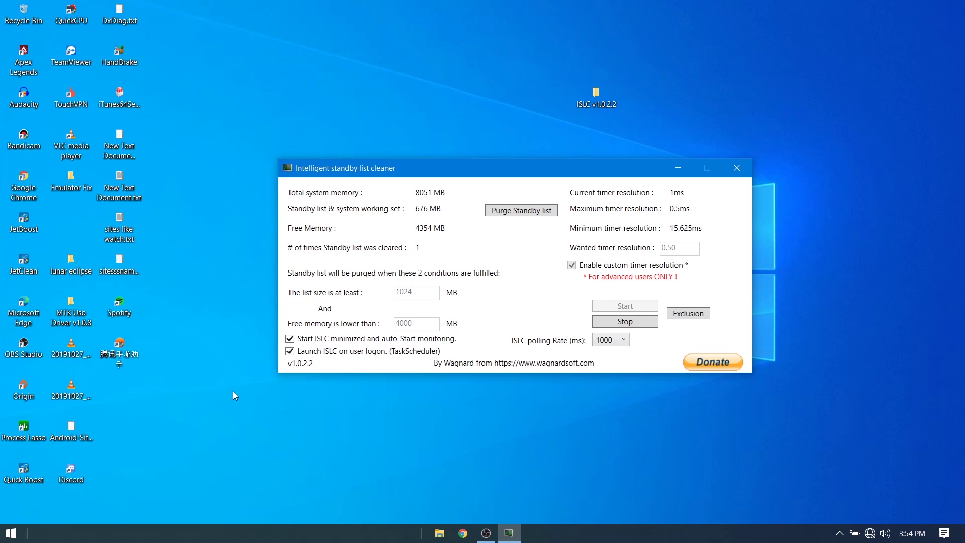
- Launch Device Manager from Start search, maximize it and expand the System devices category
{"action": "left_click", "coordinate": [233, 391]}
{"action": "key", "text": "super"}
{"action": "type", "text": "device"}
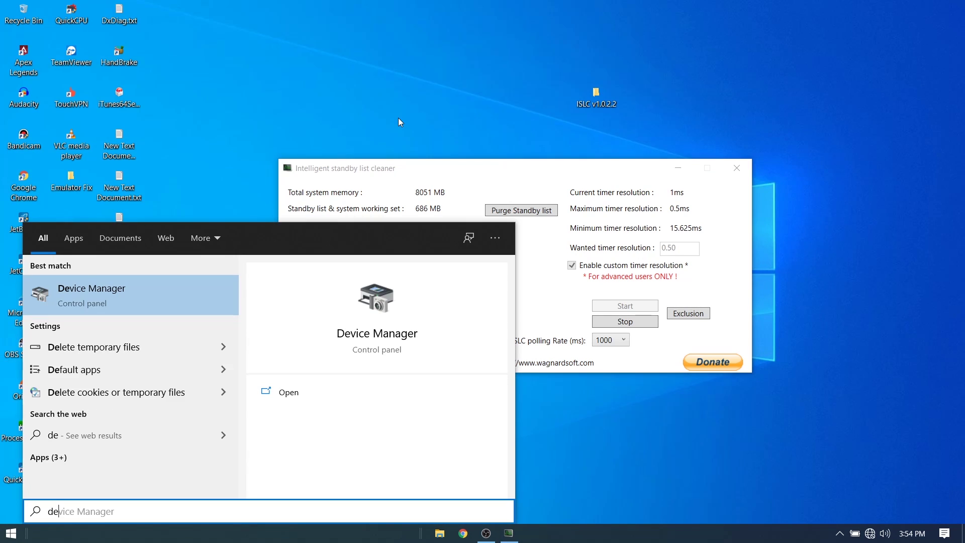
{"action": "key", "text": "Return"}
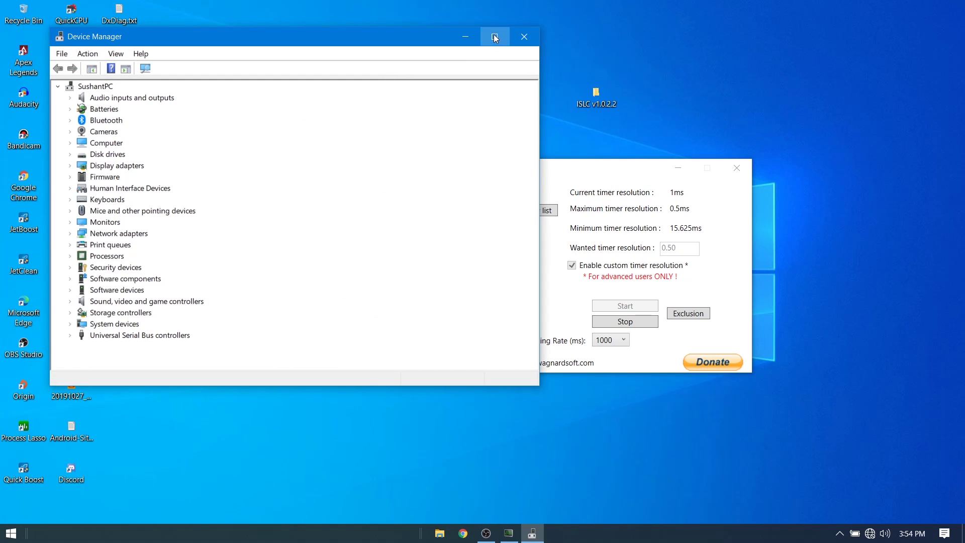
{"action": "left_click", "coordinate": [493, 36]}
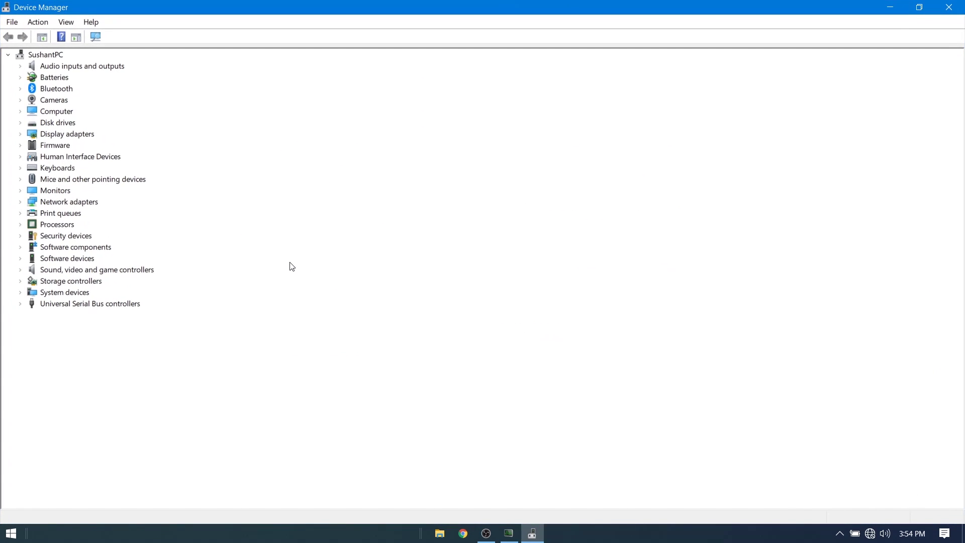
{"action": "double_click", "coordinate": [27, 293]}
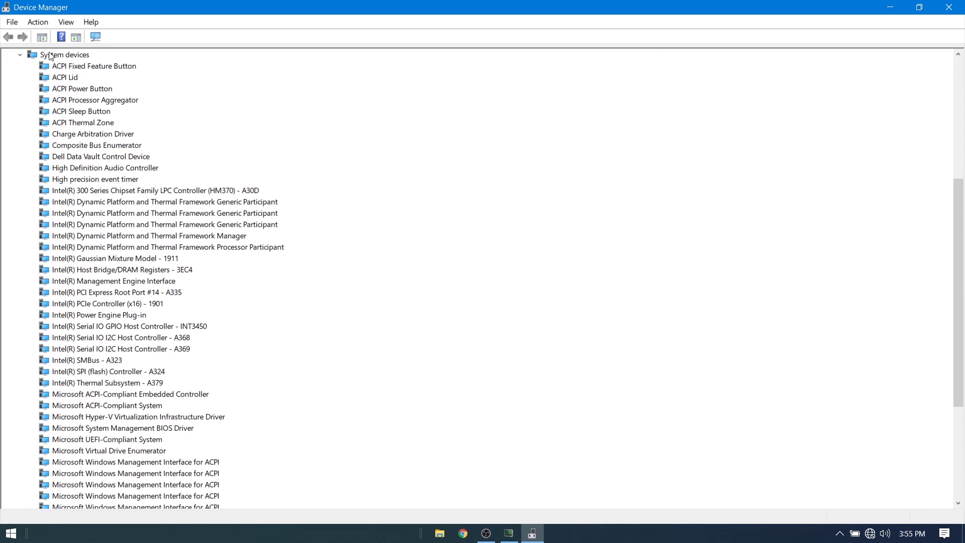
{"action": "left_click", "coordinate": [55, 55]}
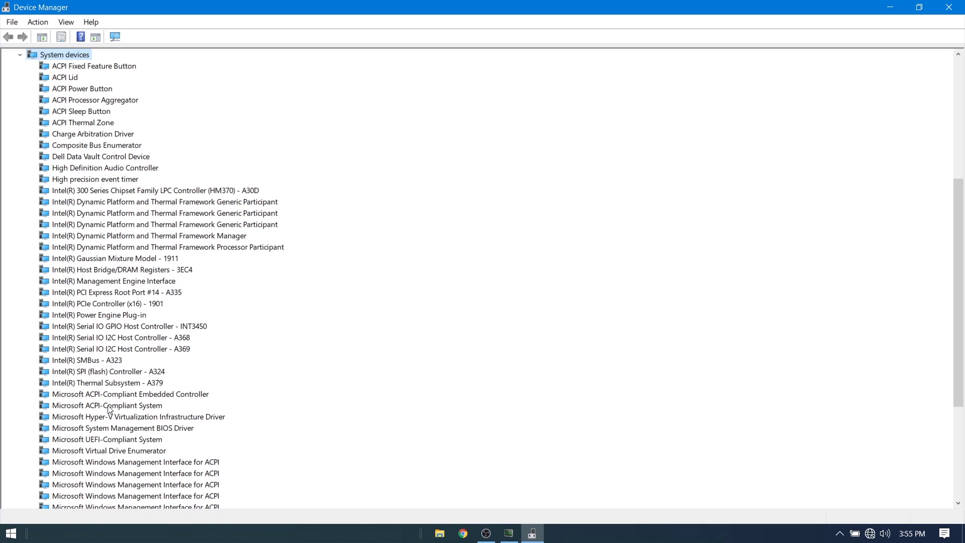
- Disable the High precision event timer device, confirm with Yes, and close Device Manager
{"action": "left_click", "coordinate": [102, 181]}
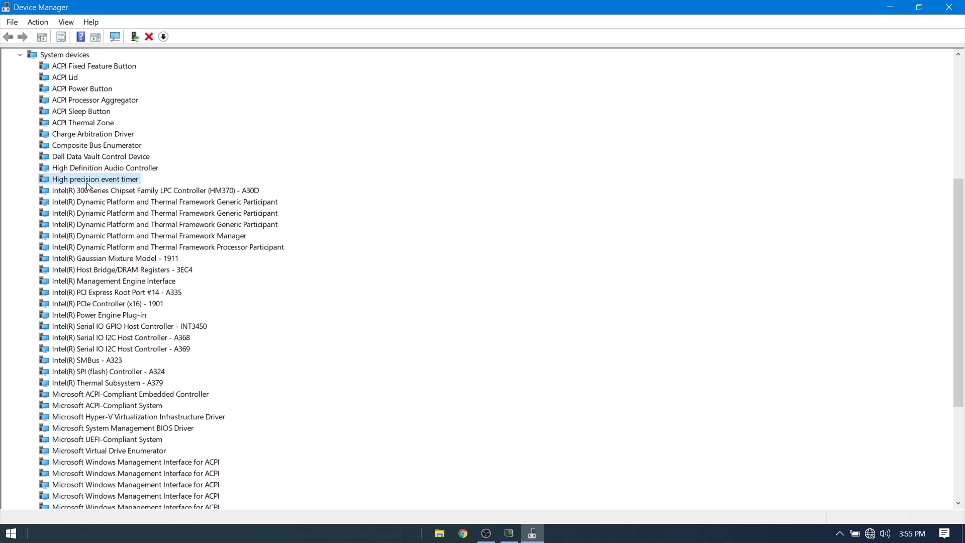
{"action": "right_click", "coordinate": [102, 181]}
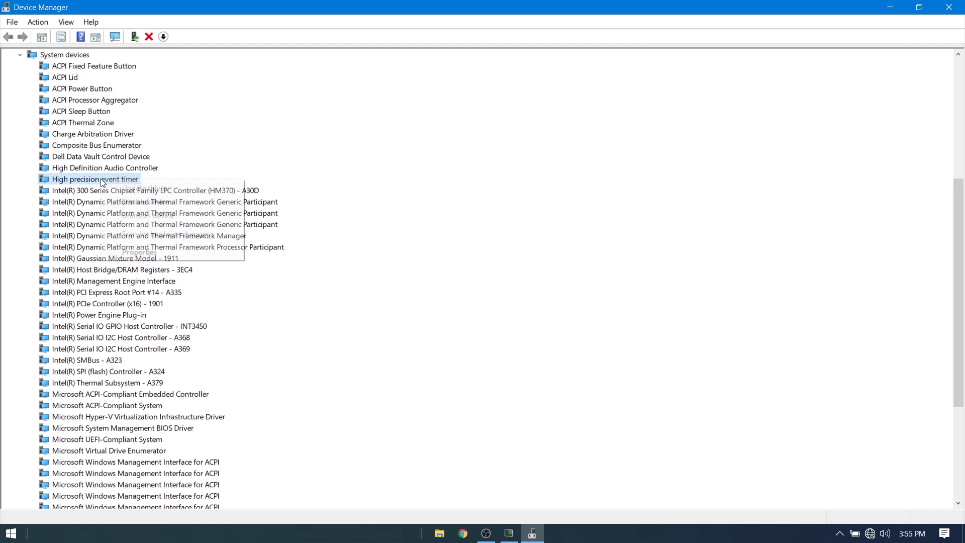
{"action": "left_click", "coordinate": [159, 202]}
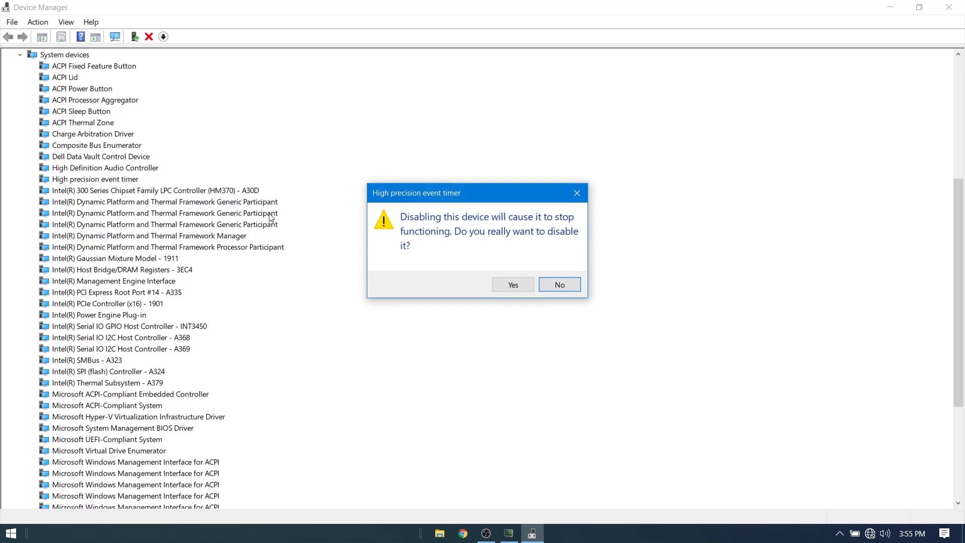
{"action": "left_click", "coordinate": [513, 285]}
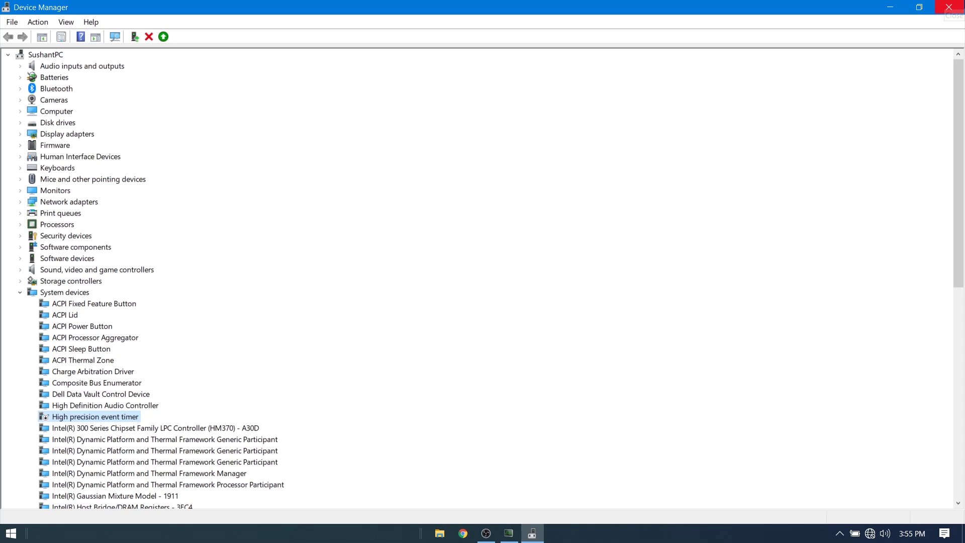
{"action": "left_click", "coordinate": [949, 7]}
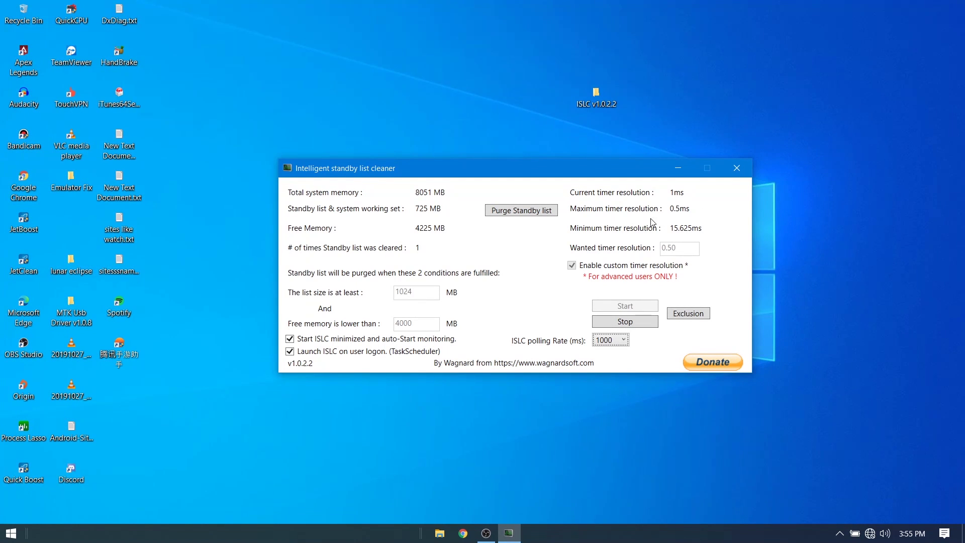